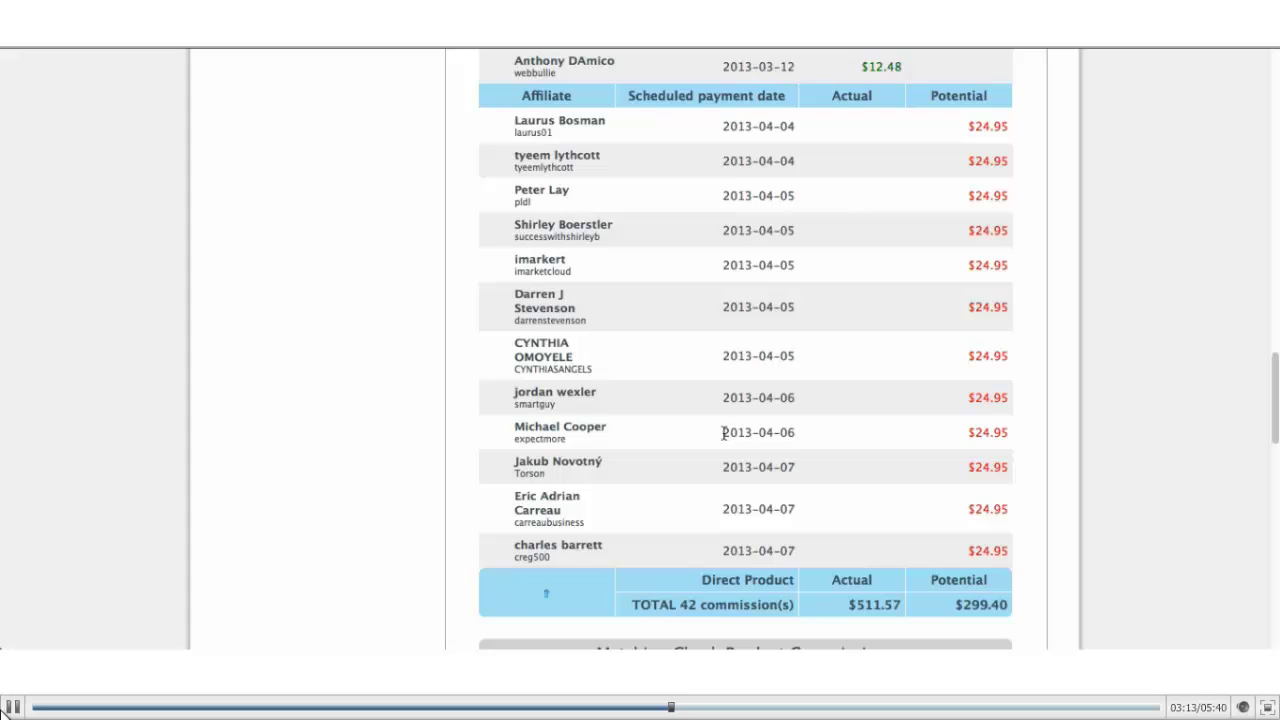
Bring up iCal, shift its window right over the commissions table, and show March 2013.
click(385, 650)
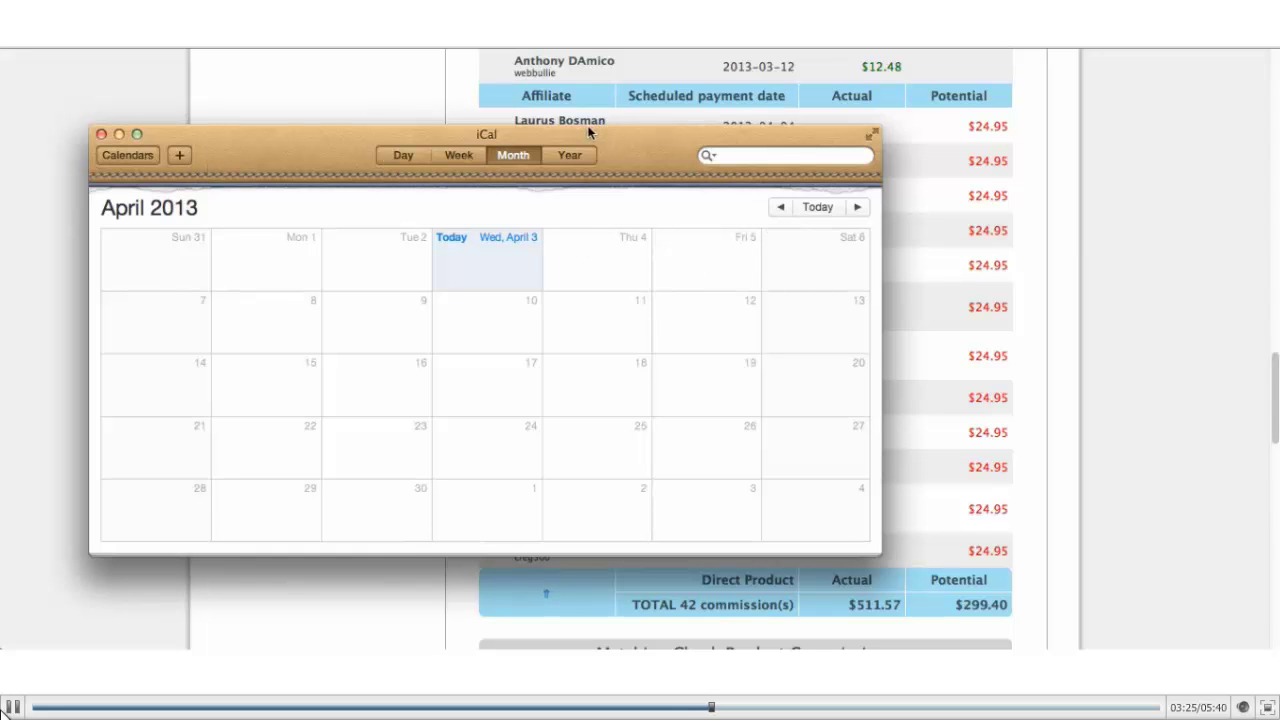
drag(588, 134, 750, 140)
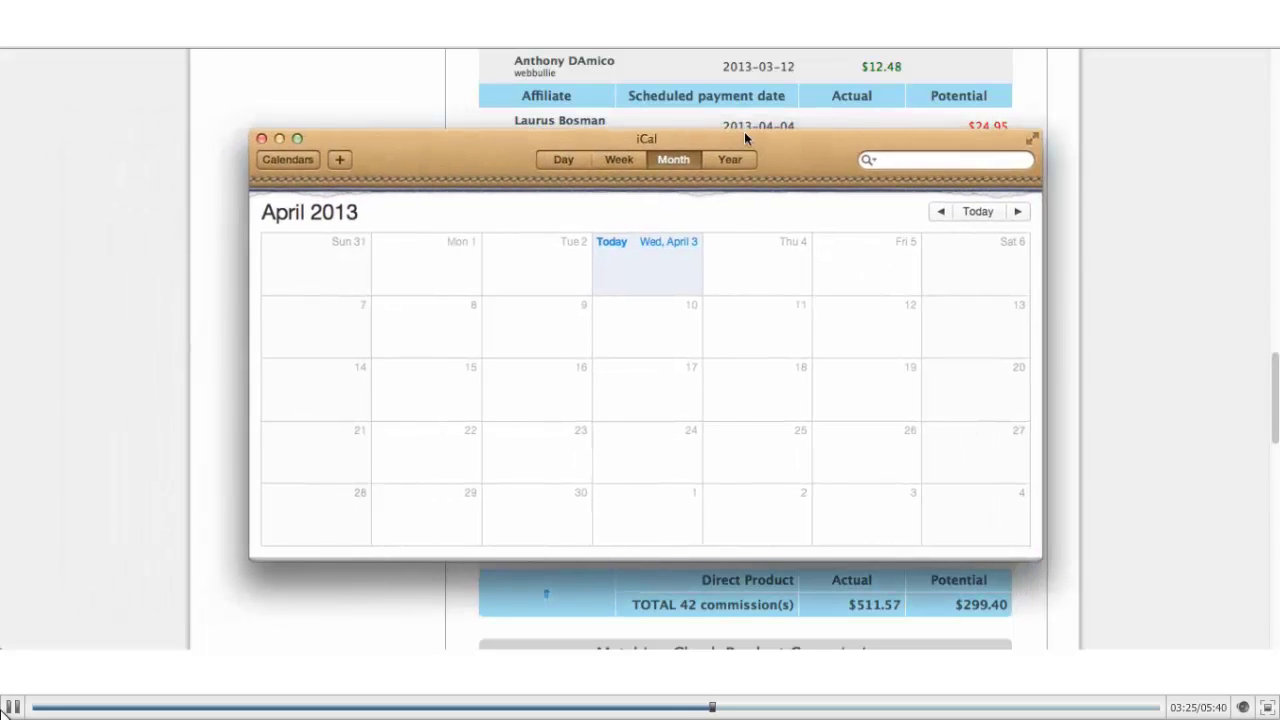
click(943, 212)
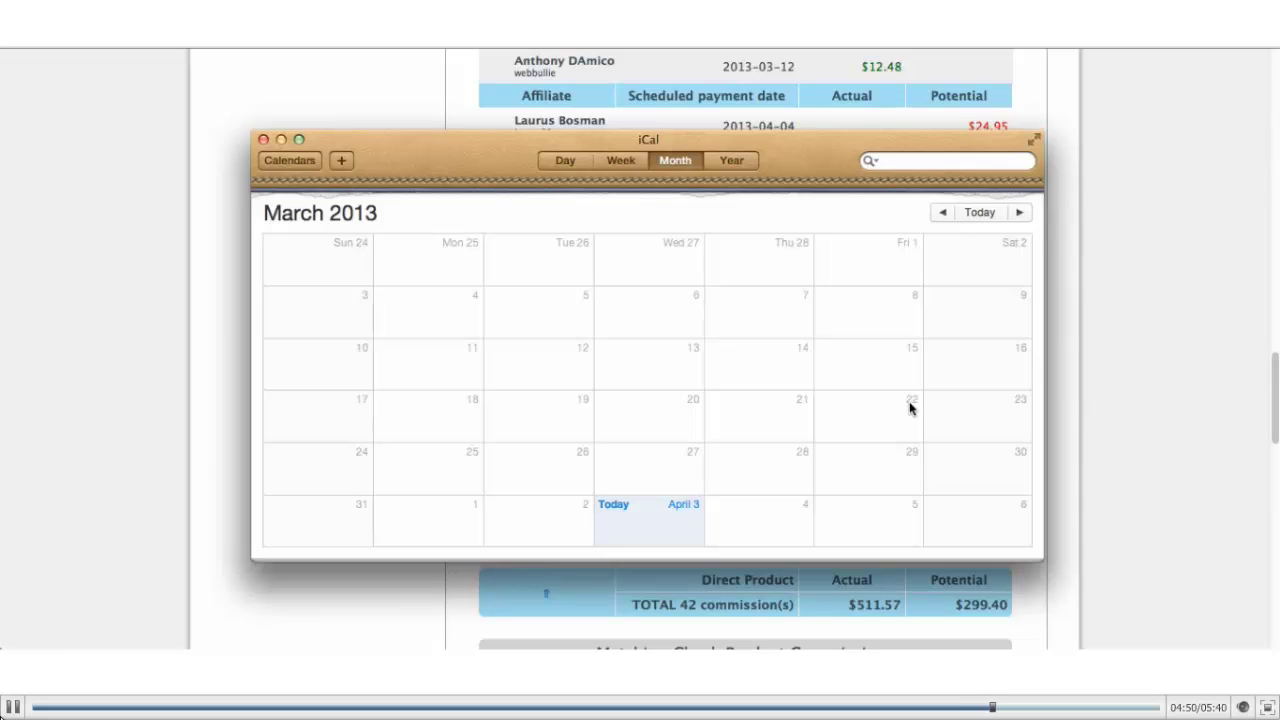
Advance iCal's month view to April 2013, with today, April 3, marked.
click(1019, 212)
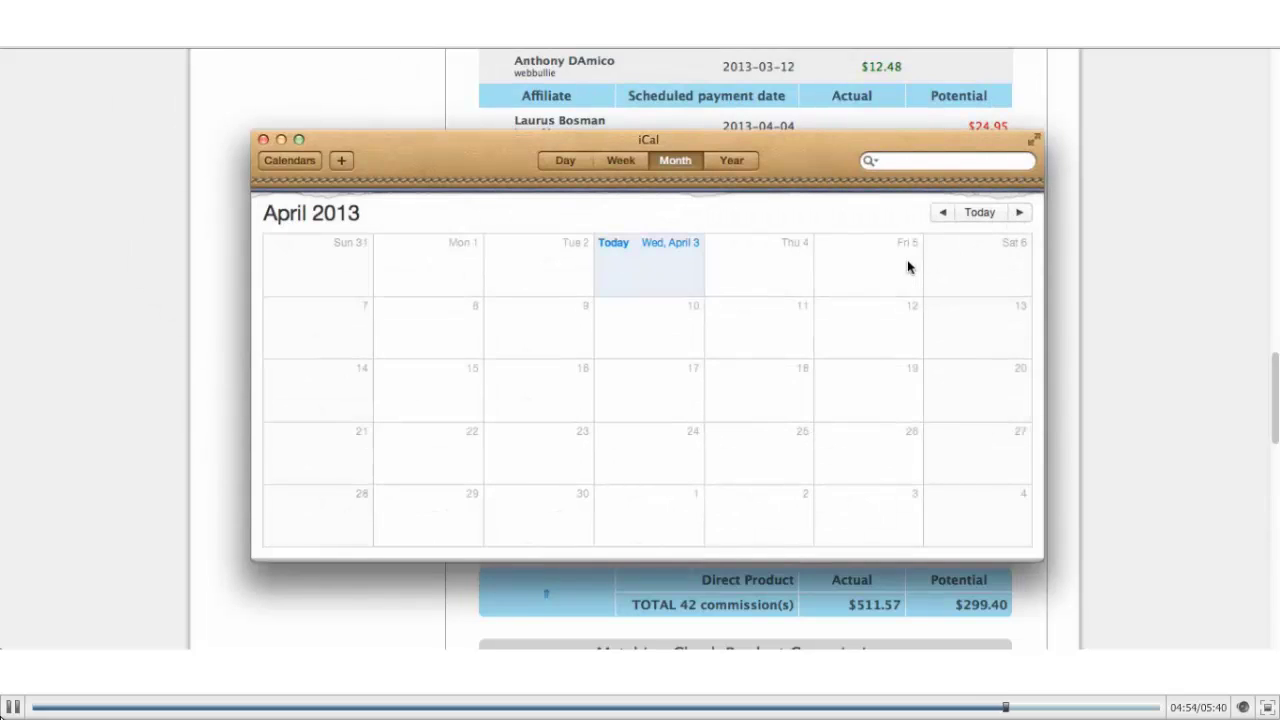